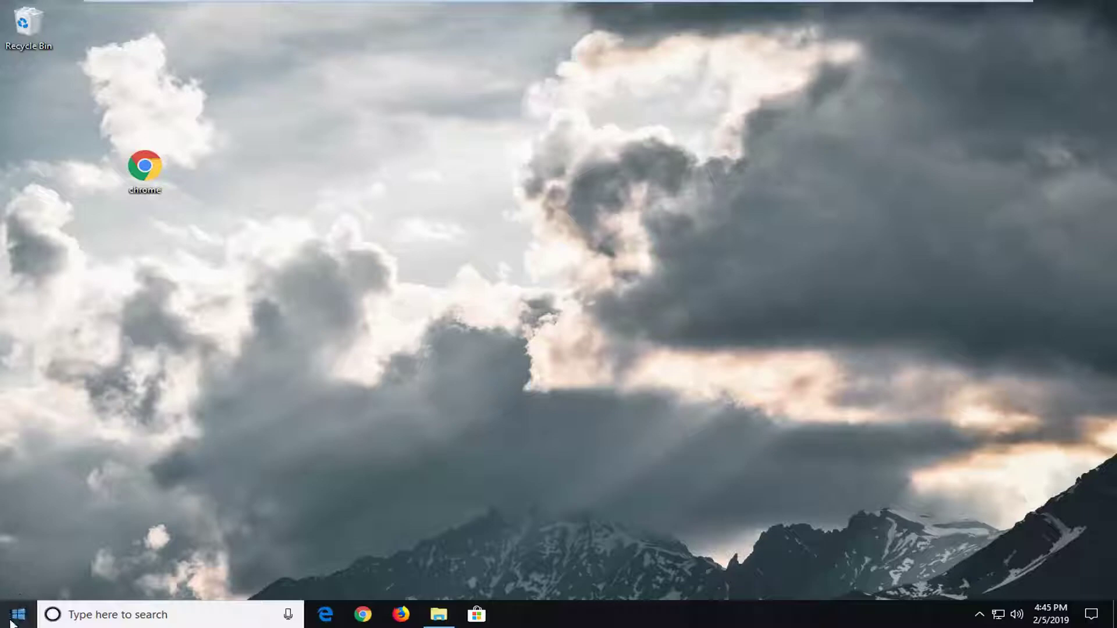
Search the Start menu for 'services' and launch the Services app
click(17, 613)
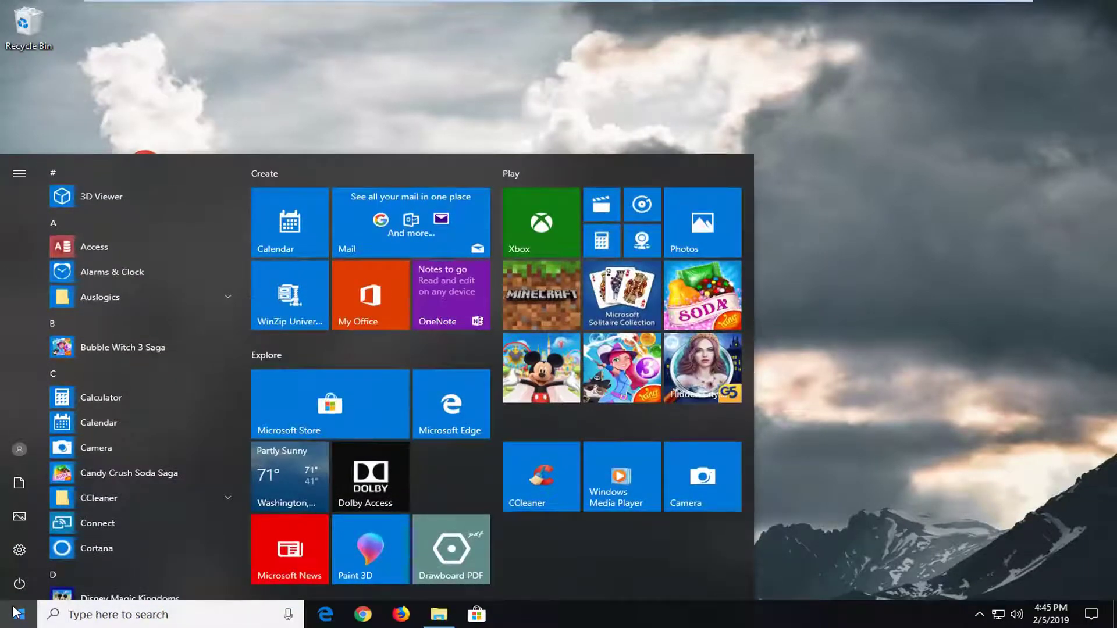
text(services)
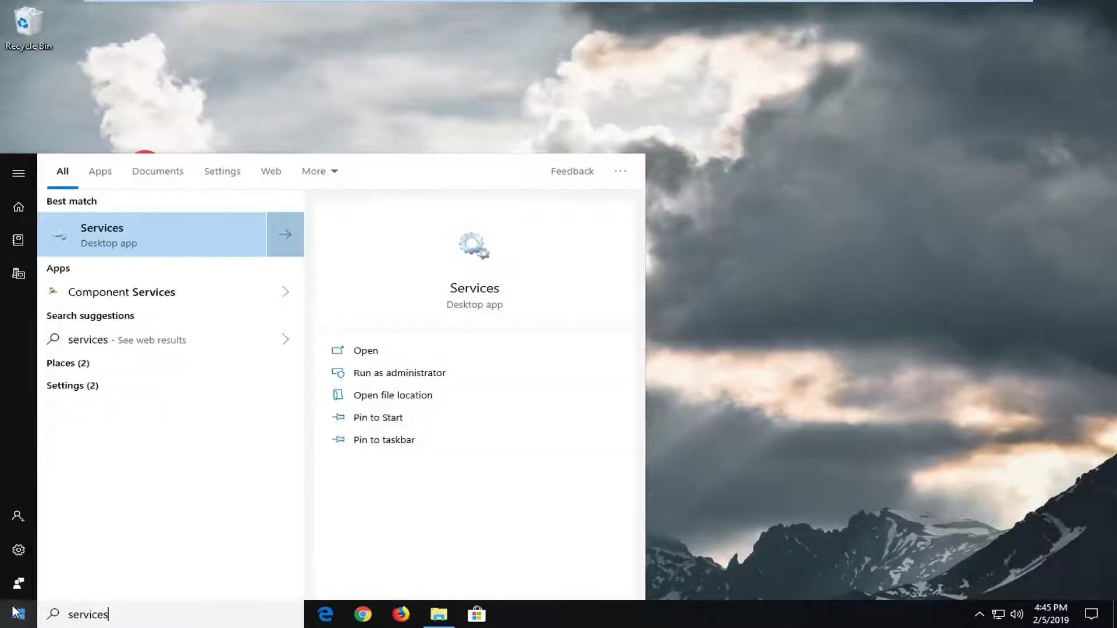
click(122, 239)
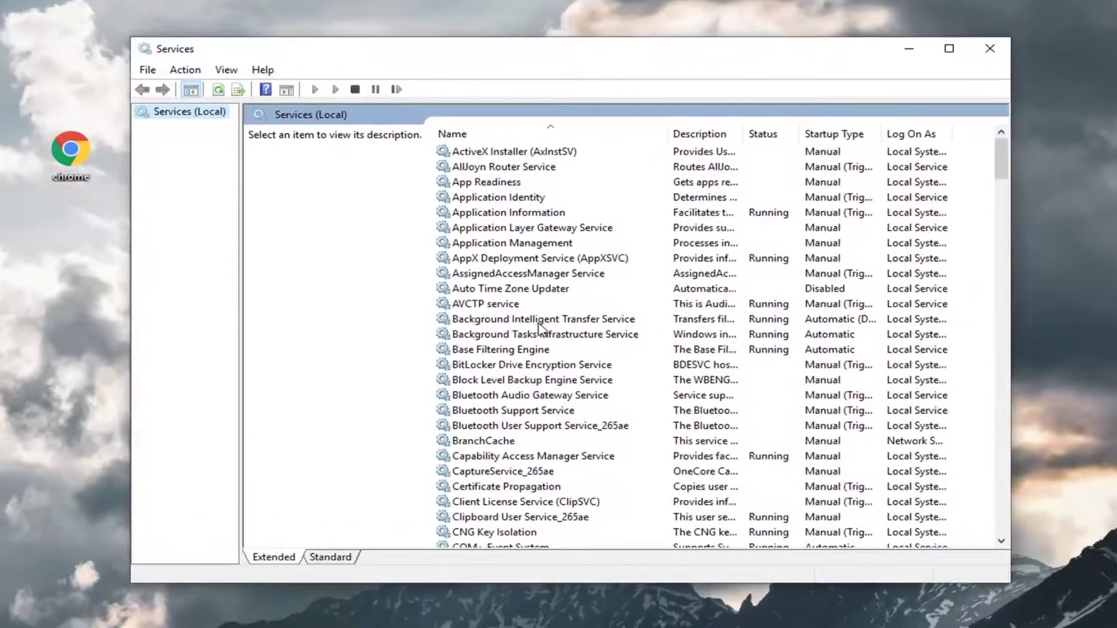
Scroll the services list down to Windows Modules Installer and open its properties
click(552, 317)
scroll(541, 330, down, 20)
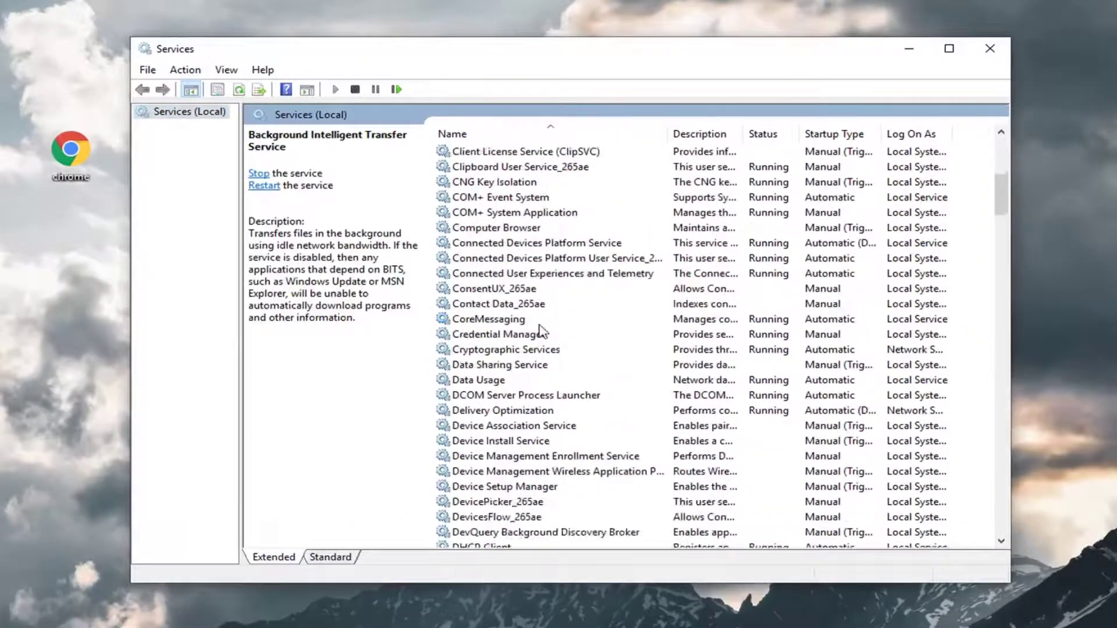
scroll(541, 340, down, 20)
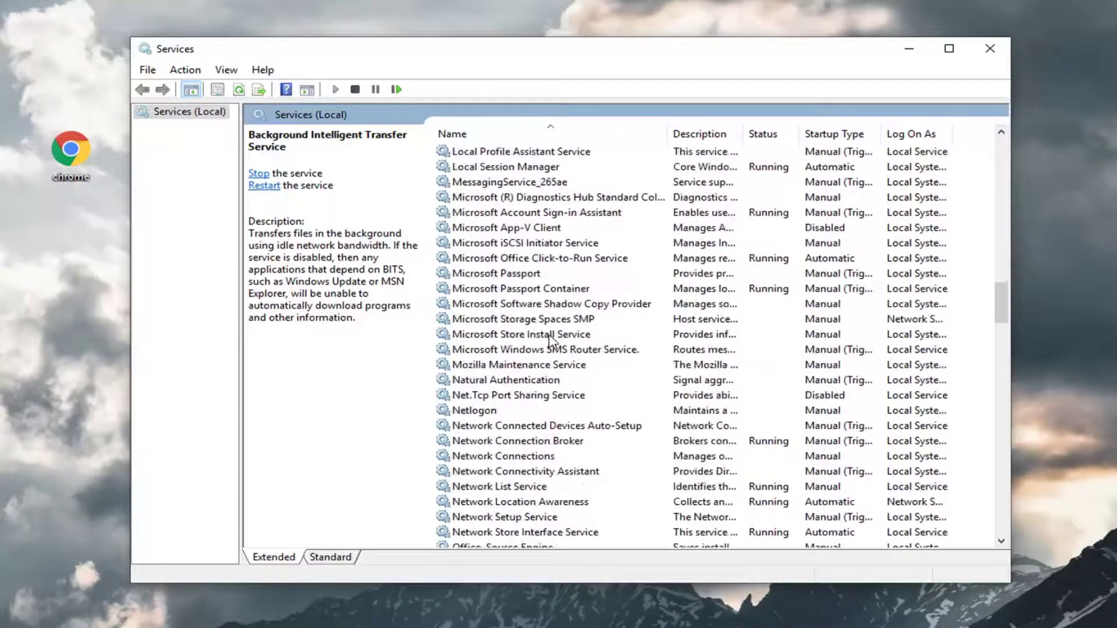
scroll(546, 352, down, 18)
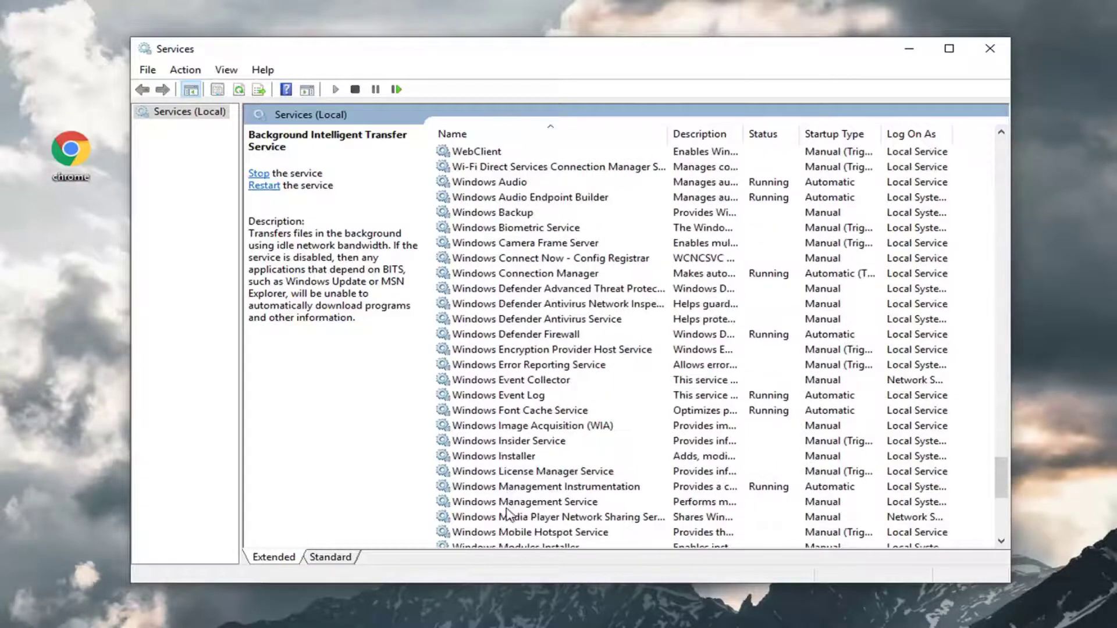
scroll(508, 499, down, 1)
click(505, 504)
double_click(505, 504)
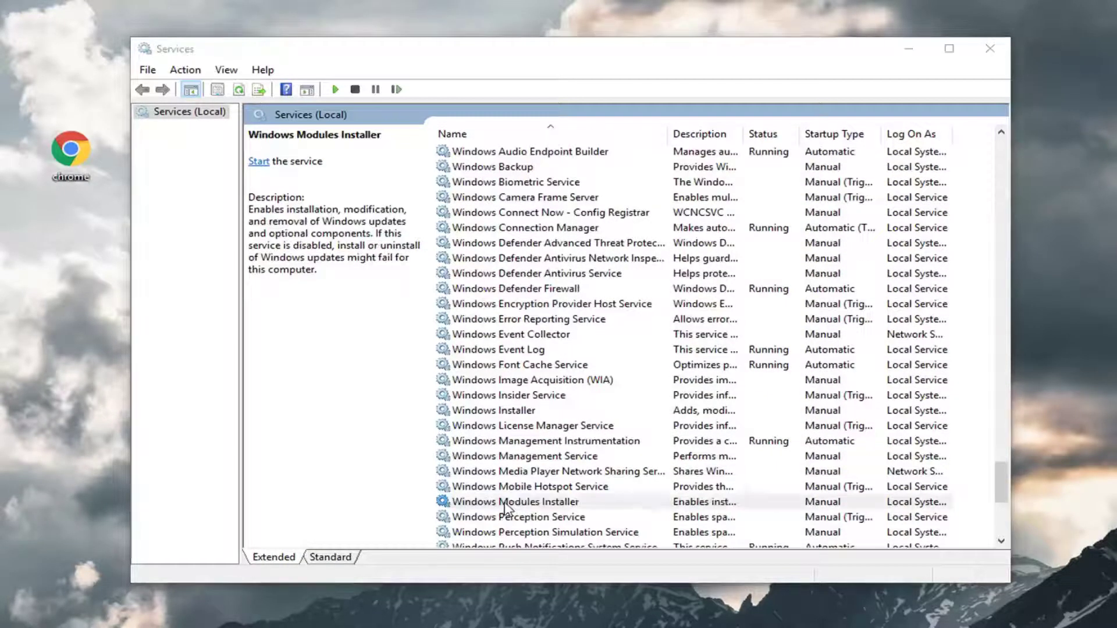
Set Windows Modules Installer startup type to Automatic, start the service, and apply
click(520, 311)
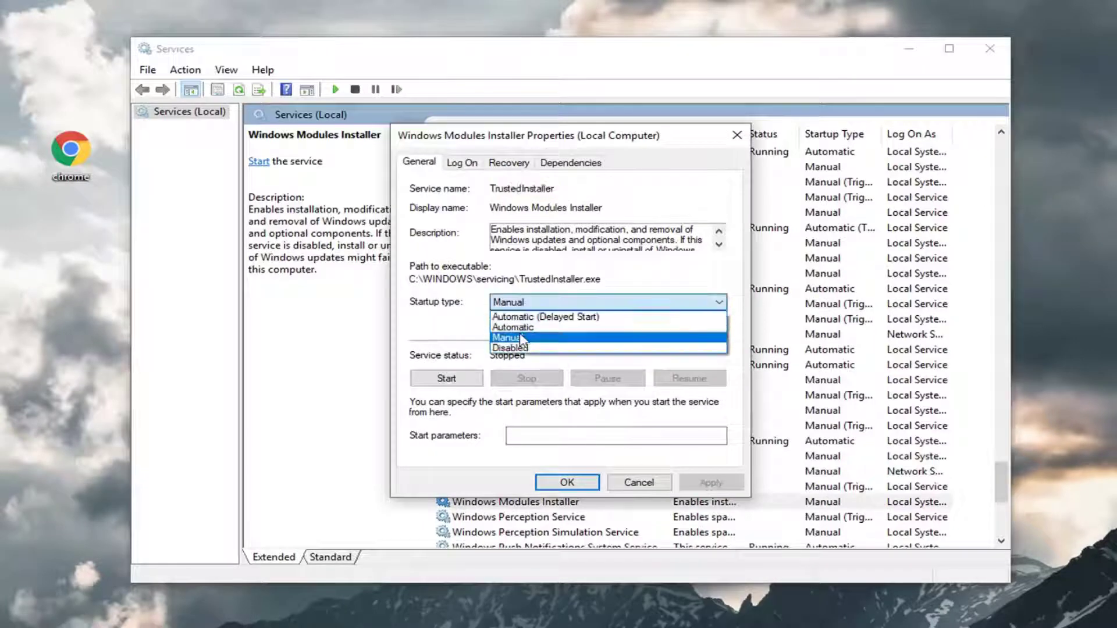
click(581, 303)
click(681, 304)
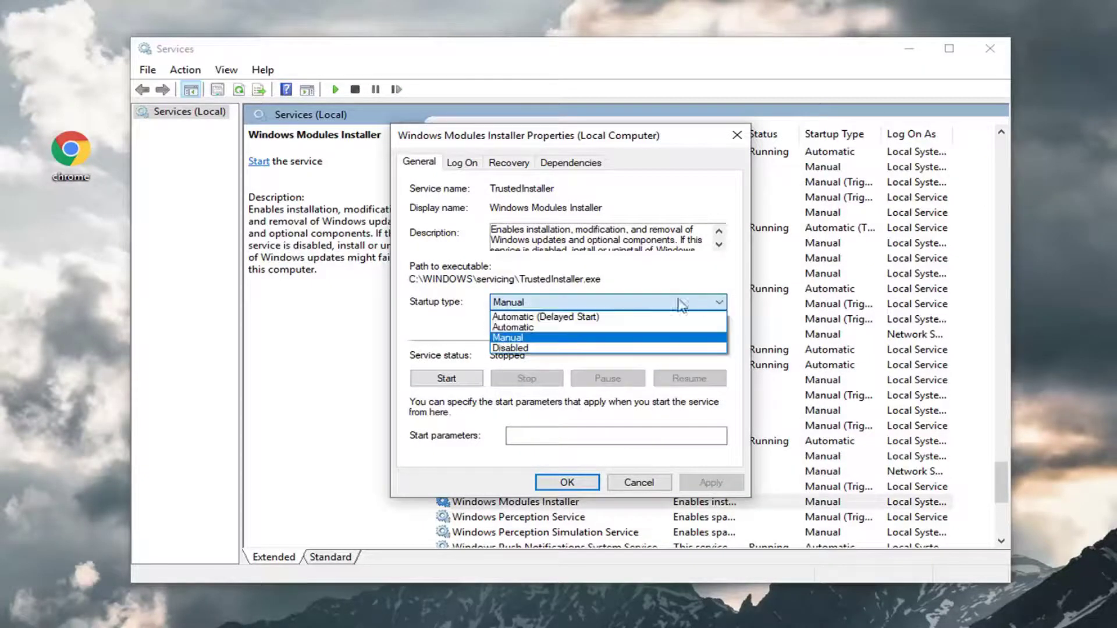
click(521, 327)
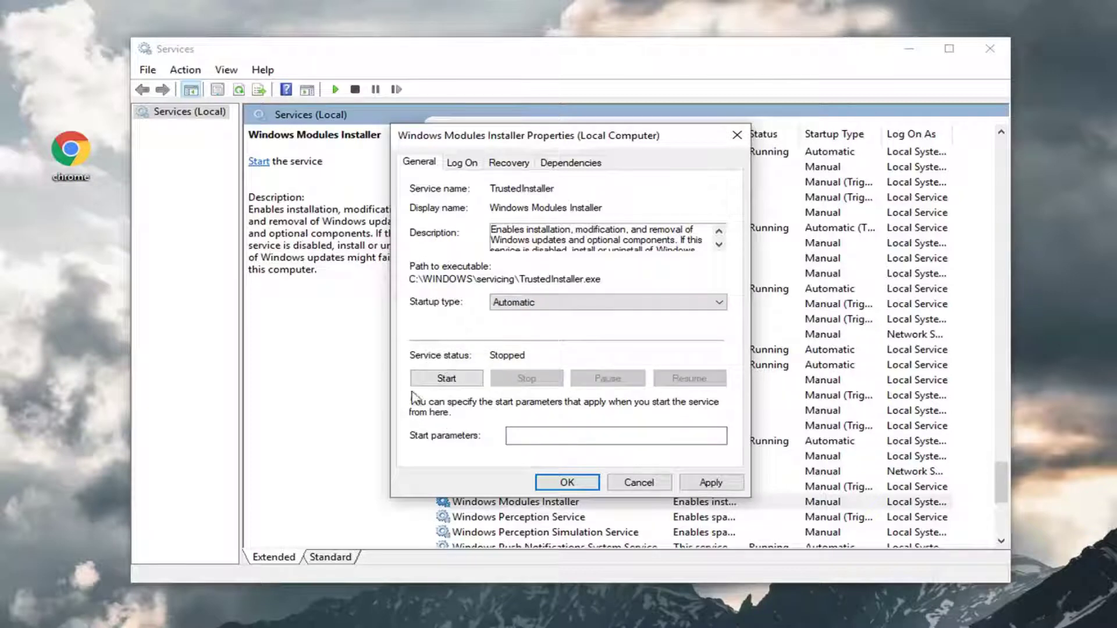
click(439, 383)
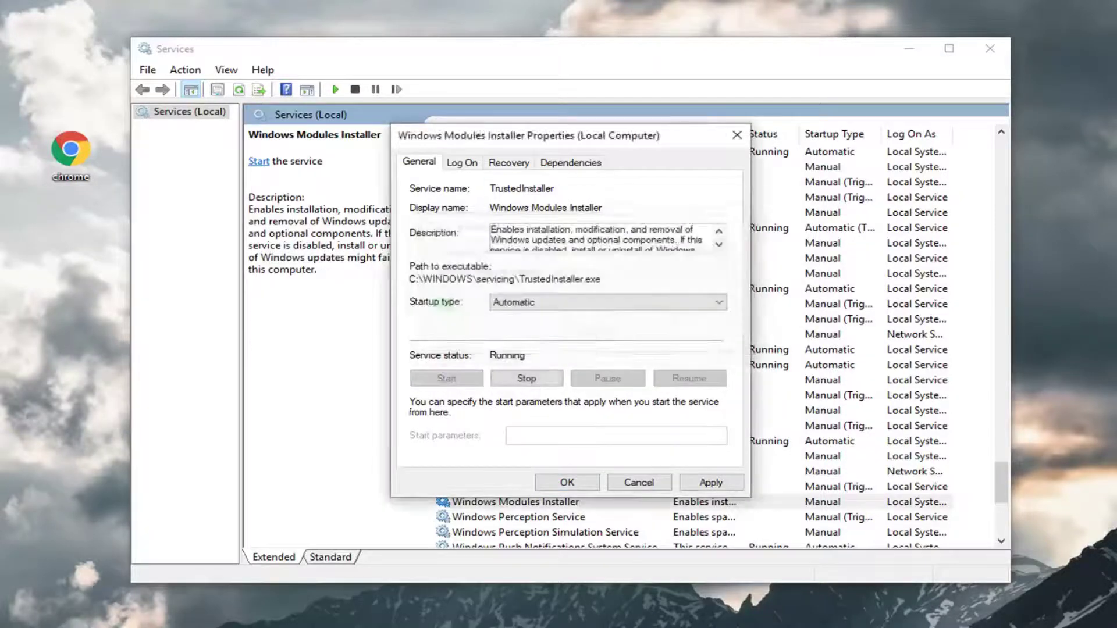
click(711, 483)
click(566, 482)
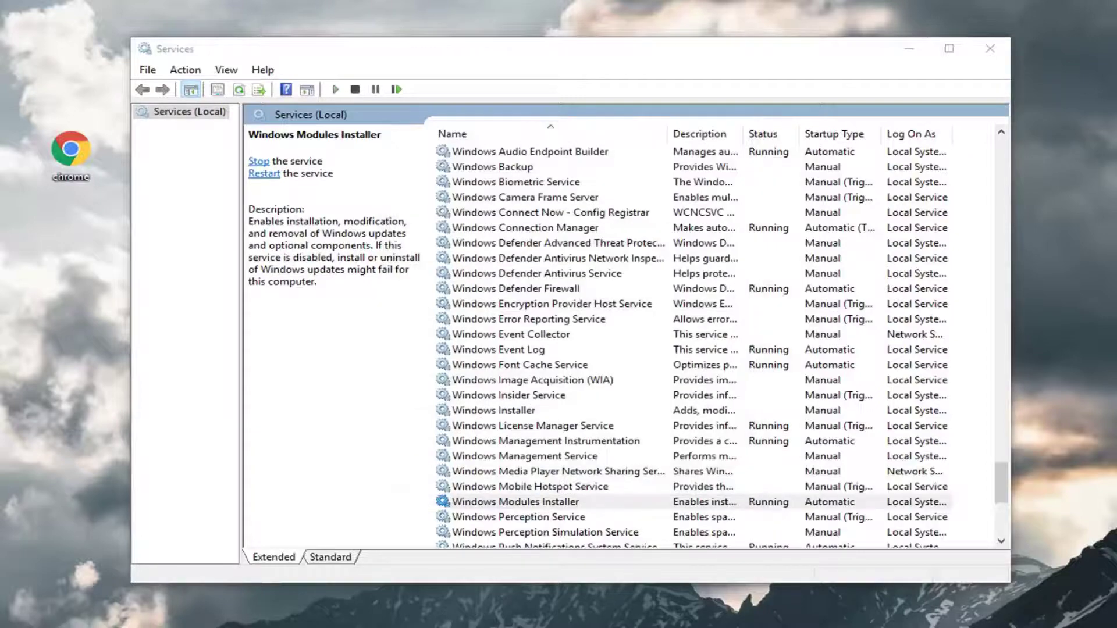
Close Services and launch Command Prompt via 'cmd' search as administrator
click(1004, 40)
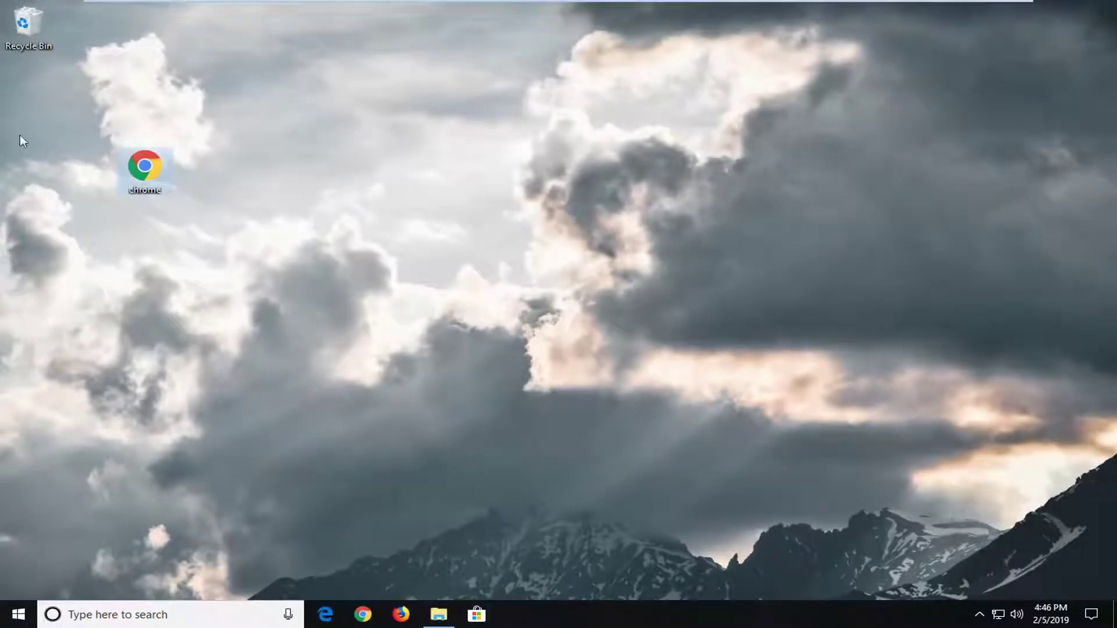
click(22, 614)
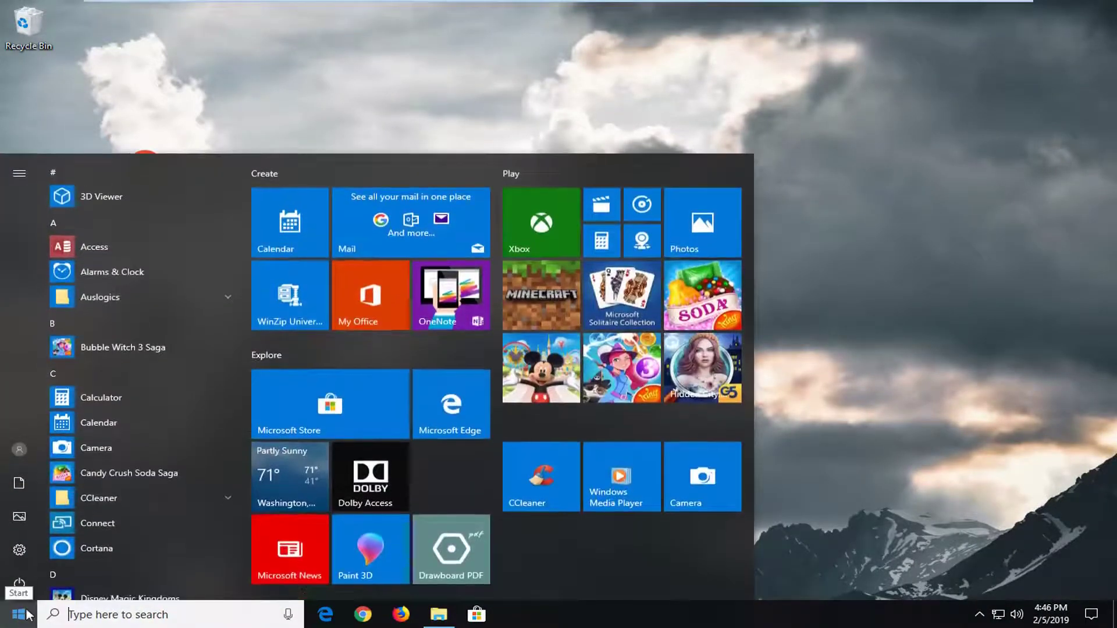
text(cmd)
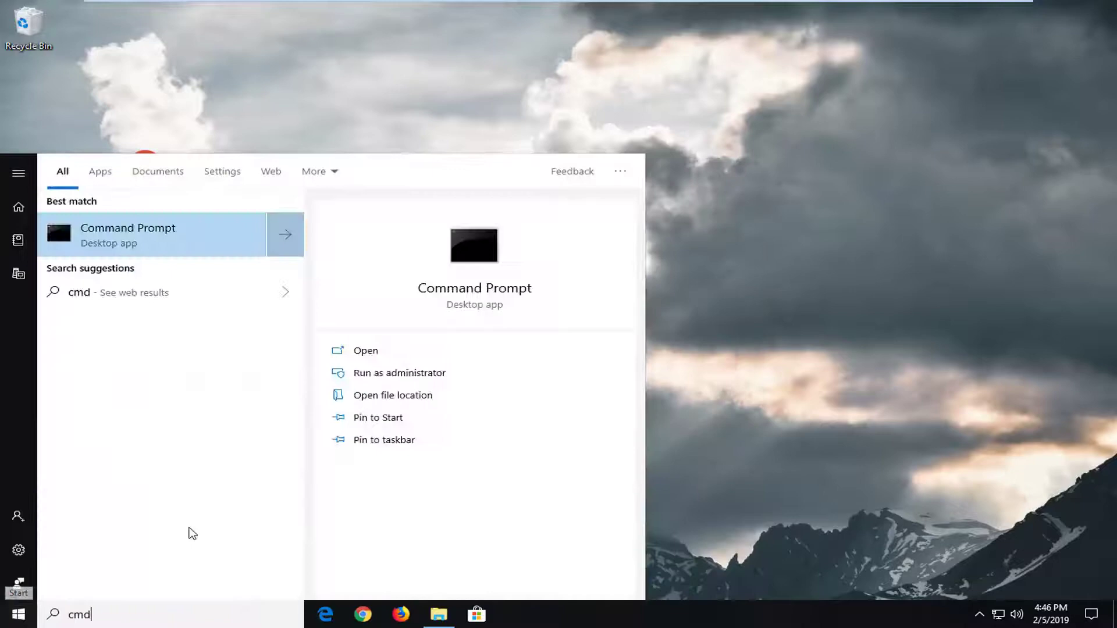
right_click(143, 238)
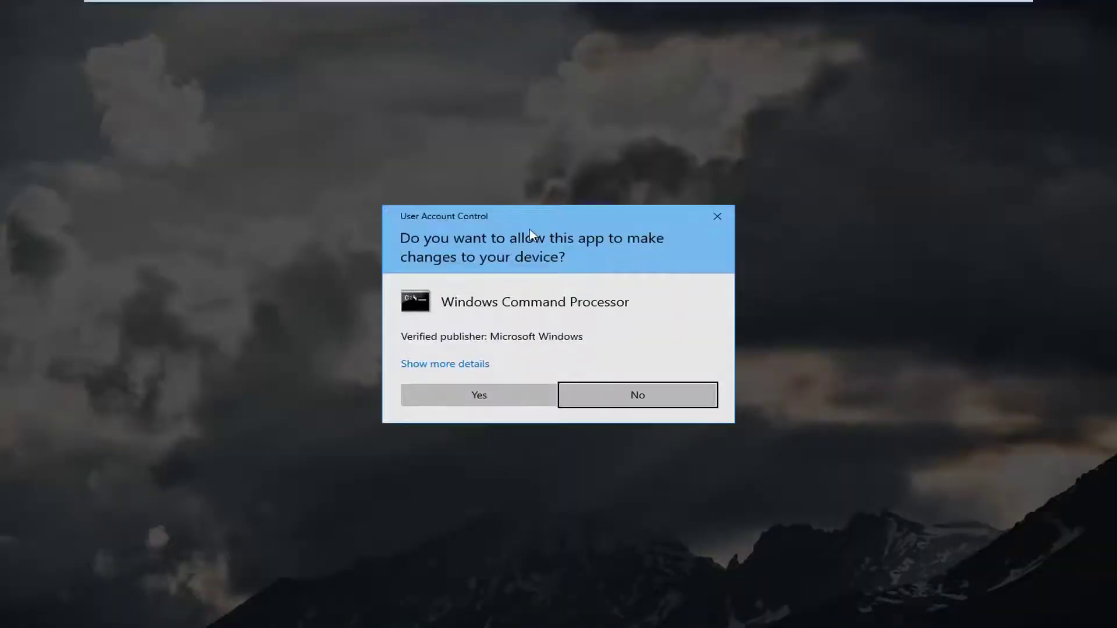
click(491, 398)
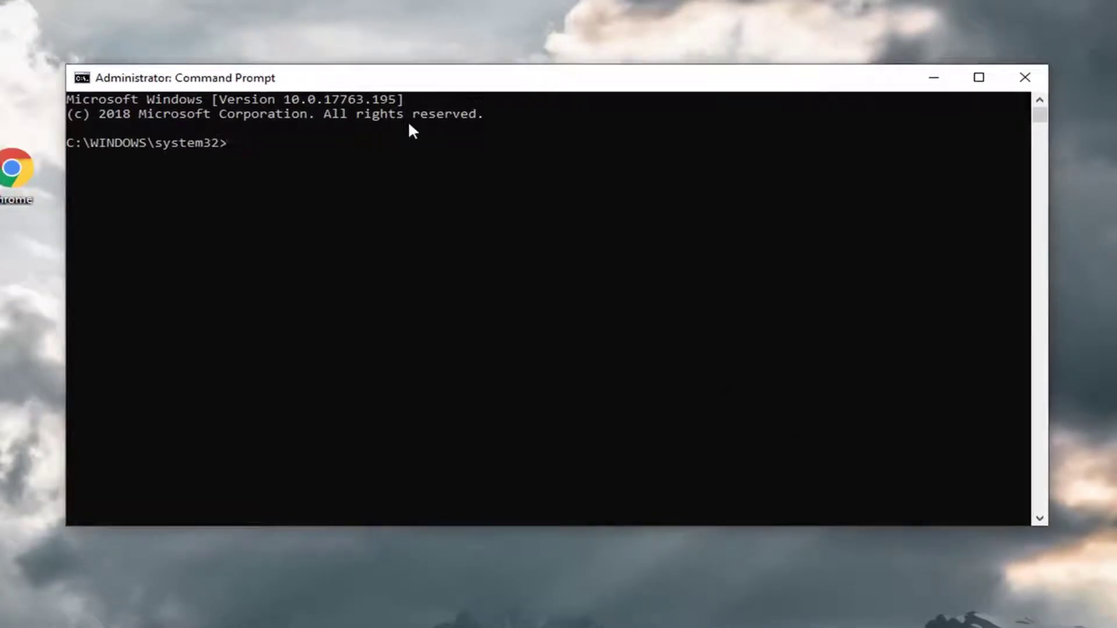
Run 'sfc /scannow' and minimize the console while the scan proceeds
text(sfc /scann)
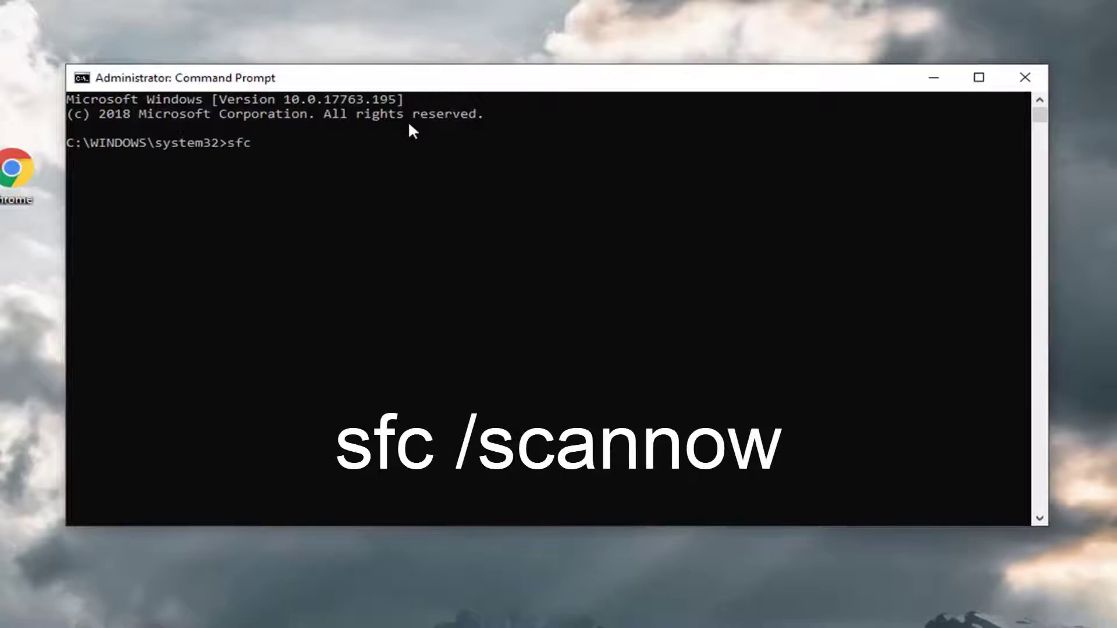
text(ow)
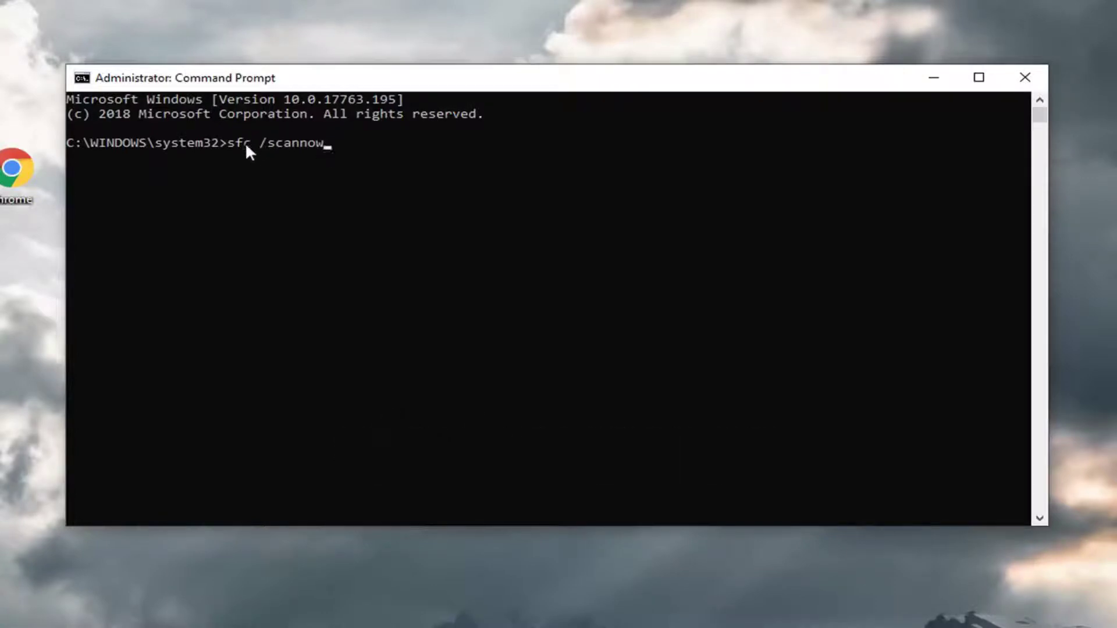
key(Return)
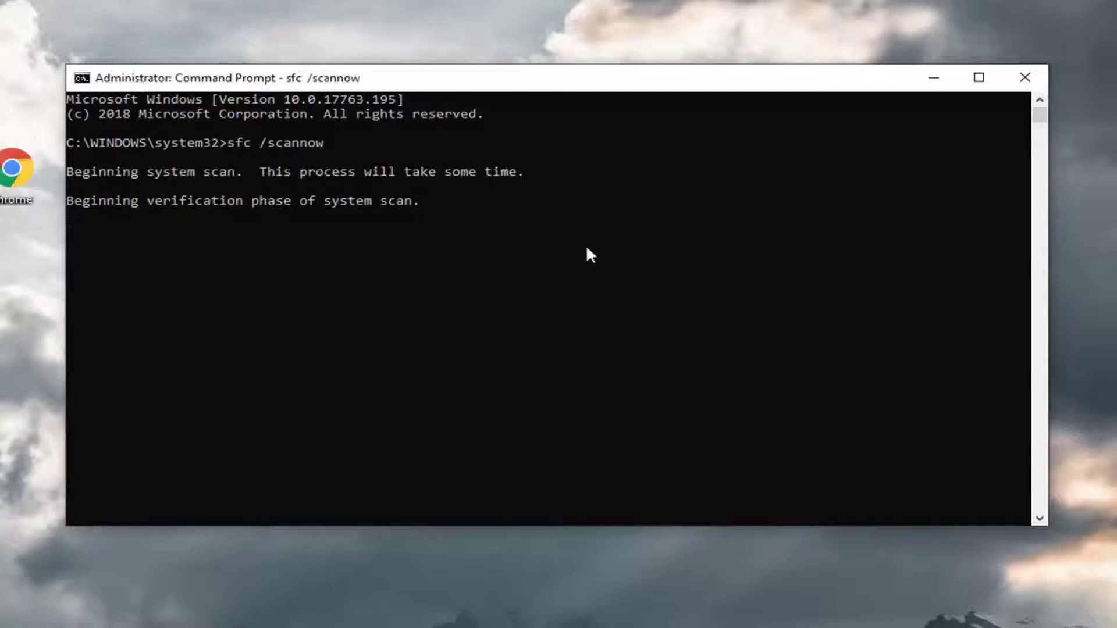
click(931, 79)
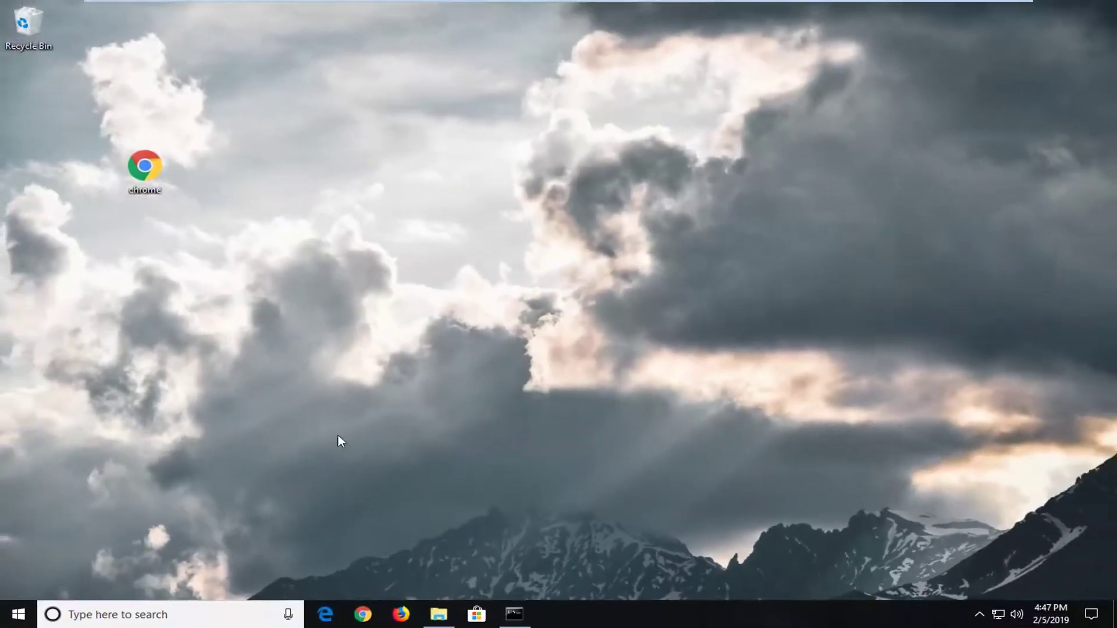
Launch a second Command Prompt as administrator from a 'cmd' Start search
click(11, 622)
text(cm)
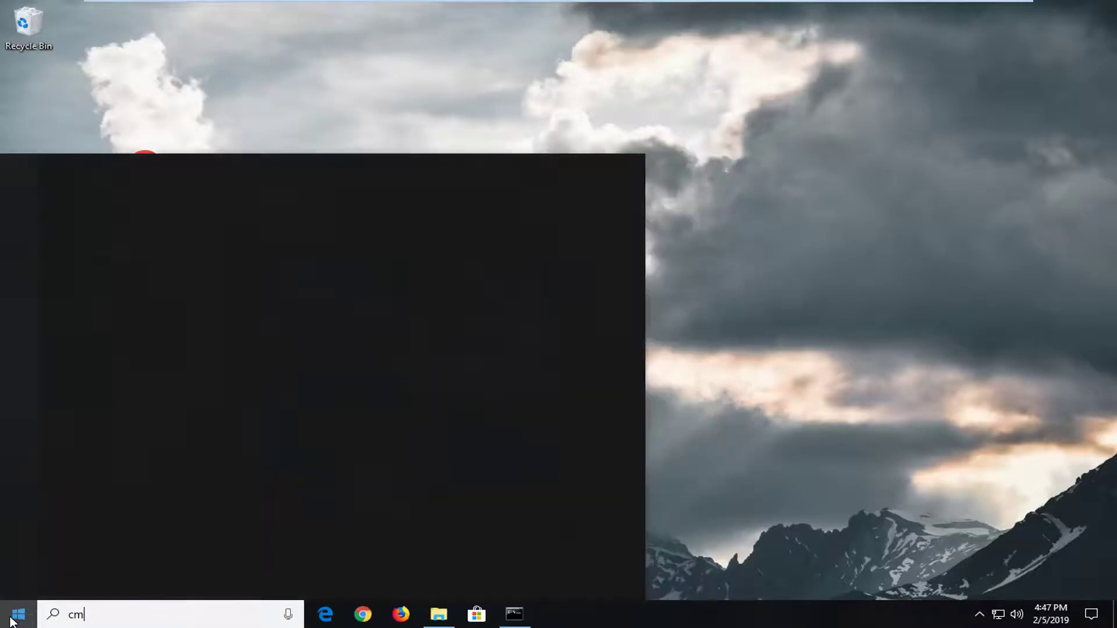
text(d)
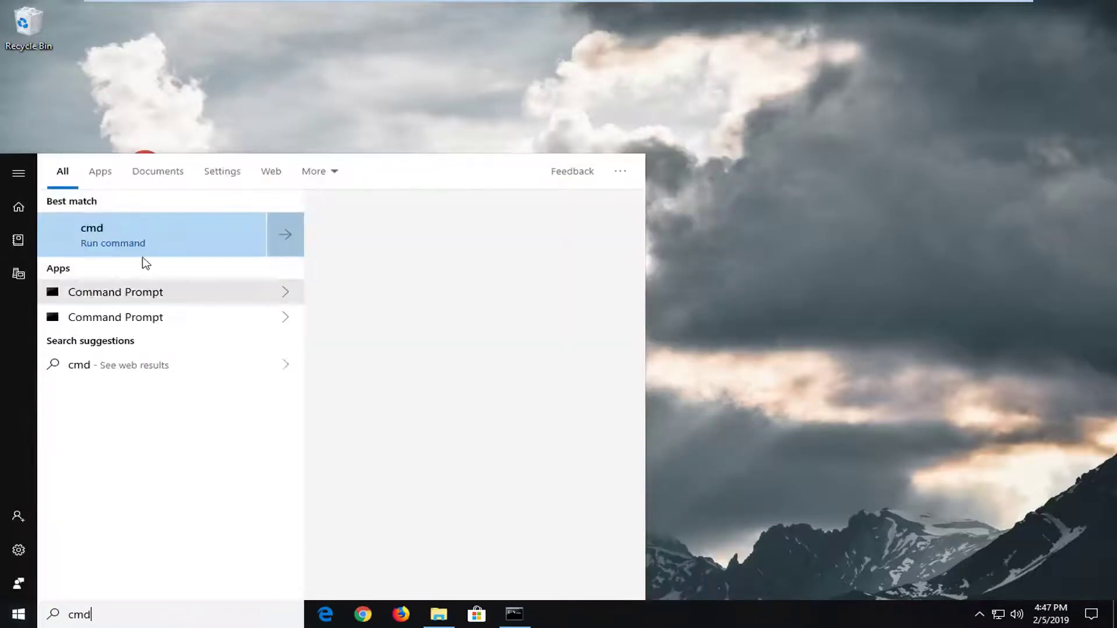
right_click(101, 241)
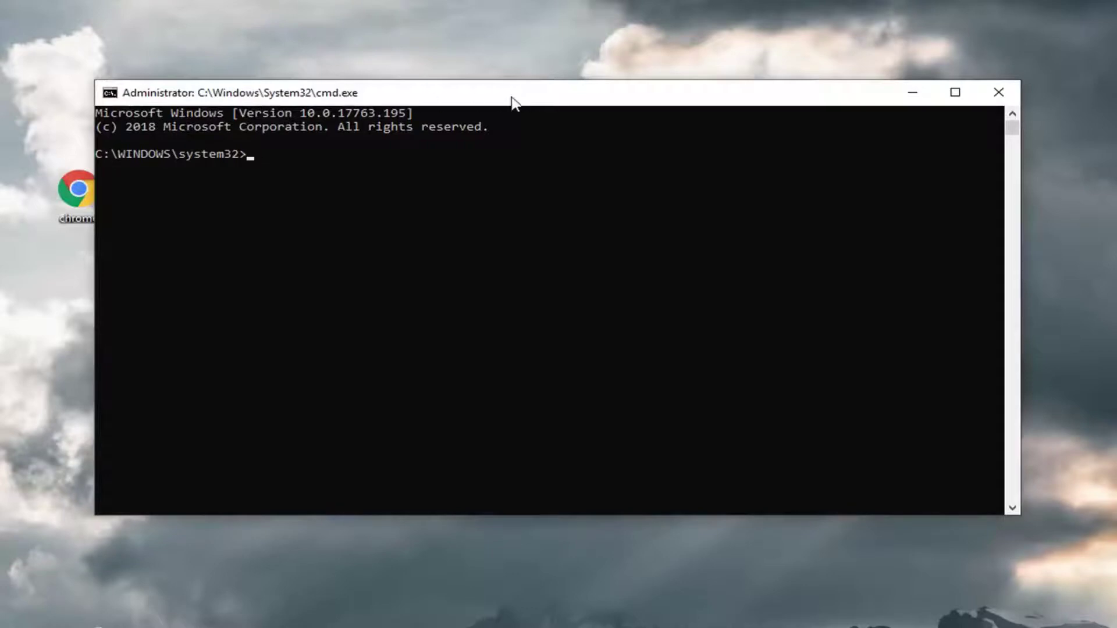
Paste and run 'DISM.exe /Online /Cleanup-image /Restorehealth' in the elevated console
right_click(580, 92)
mouse_move(621, 217)
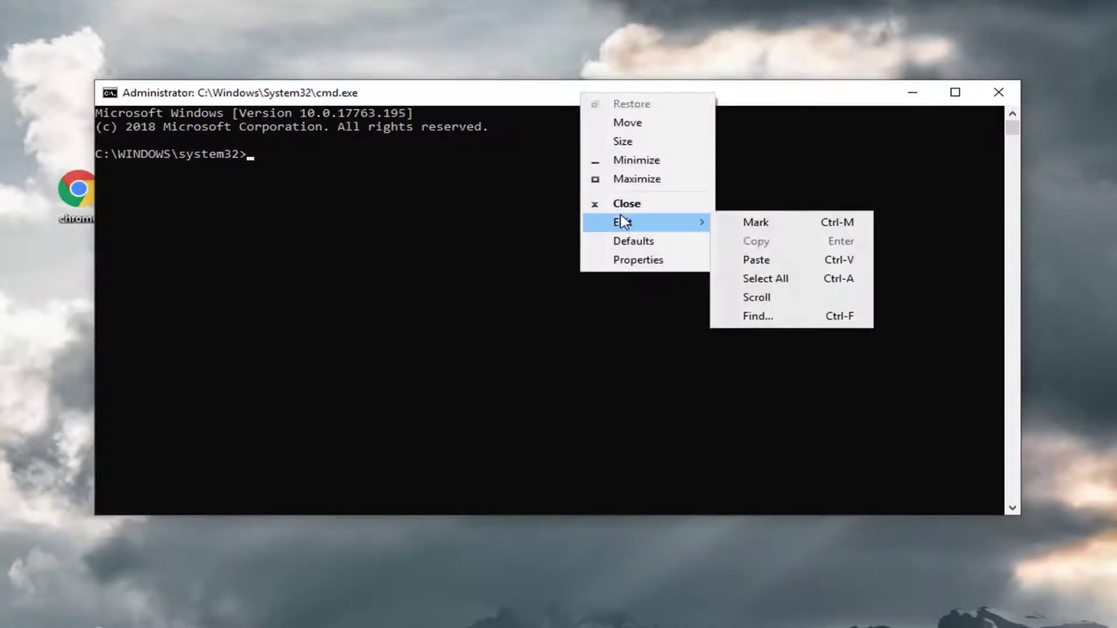
click(763, 259)
key(Return)
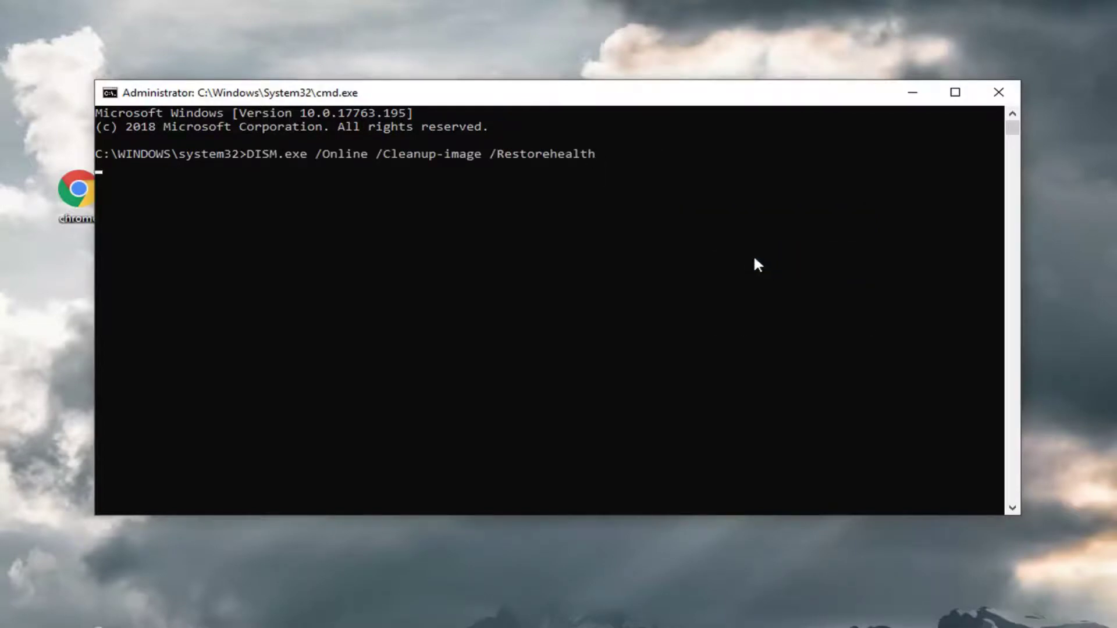